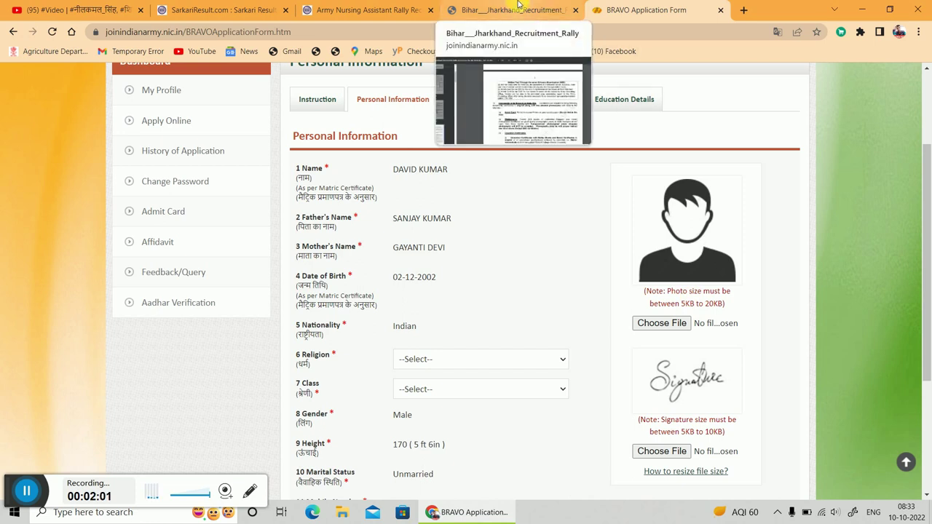
- Review the photograph requirements in the Bihar Jharkhand recruitment rally notification PDF, and return to the BRAVO application form
left_click(520, 10)
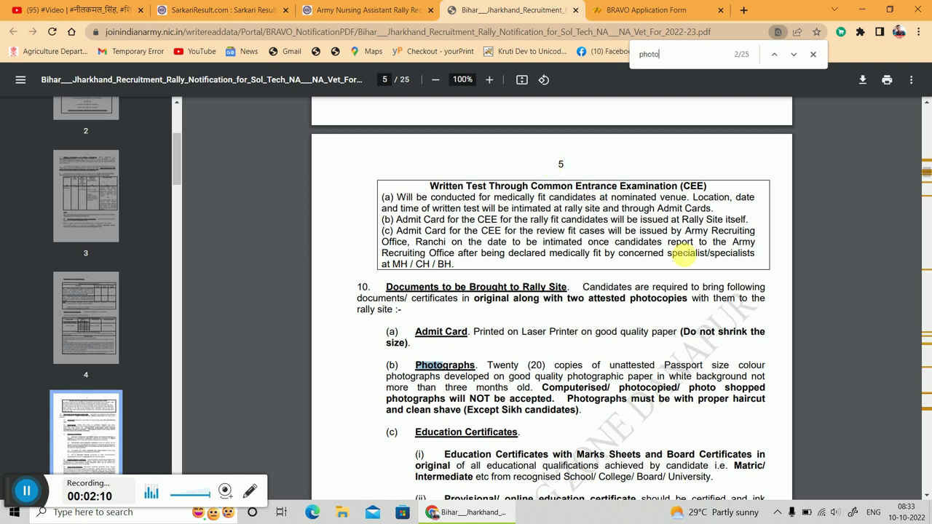
left_click(520, 375)
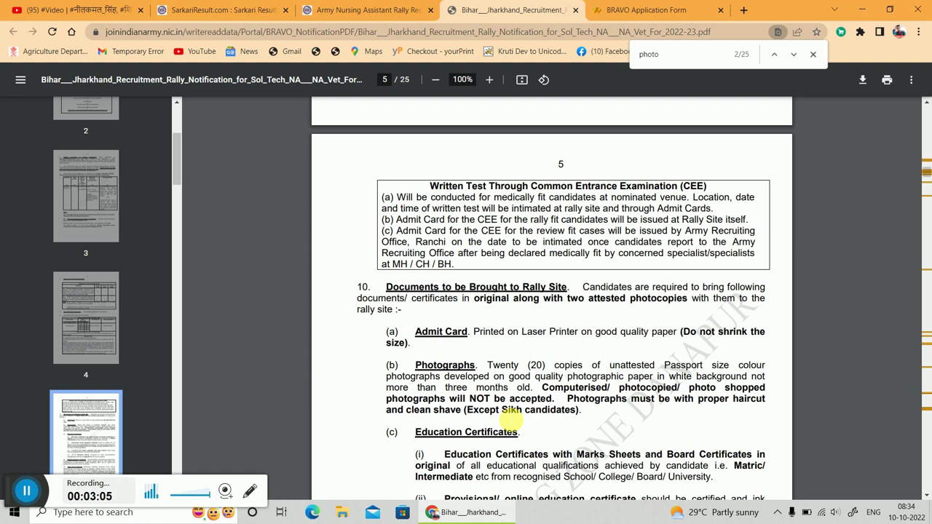
scroll(511, 418, "down", 2)
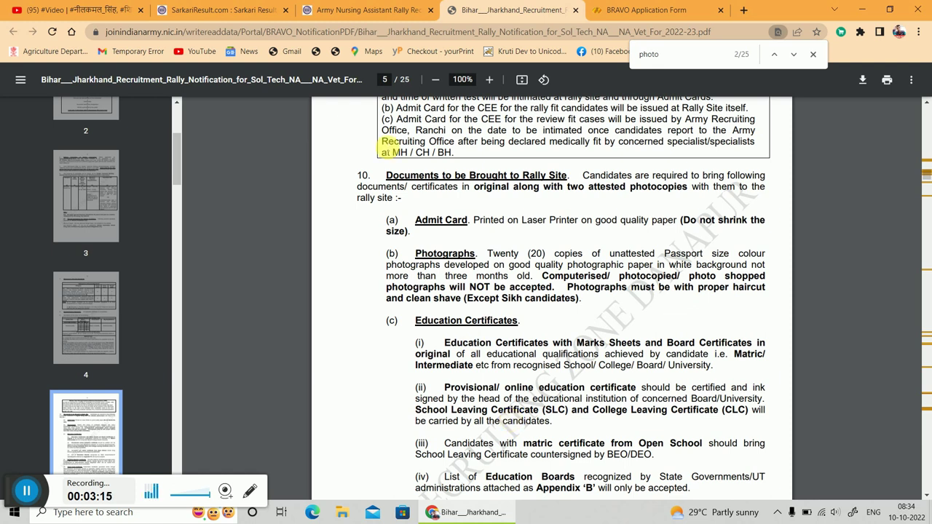
left_click(634, 6)
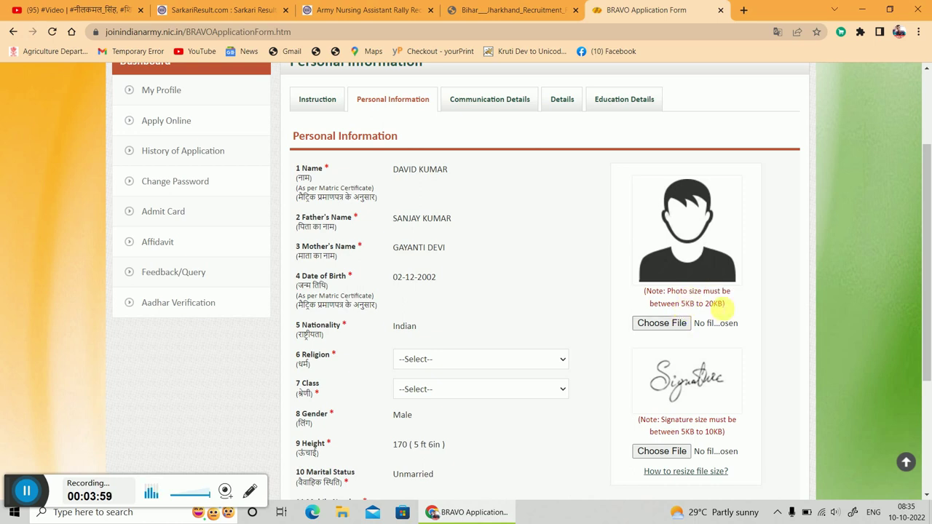
- Try to upload the 1-removebg-preview image as the applicant's photo in the Personal Information section
scroll(720, 310, "down", 1)
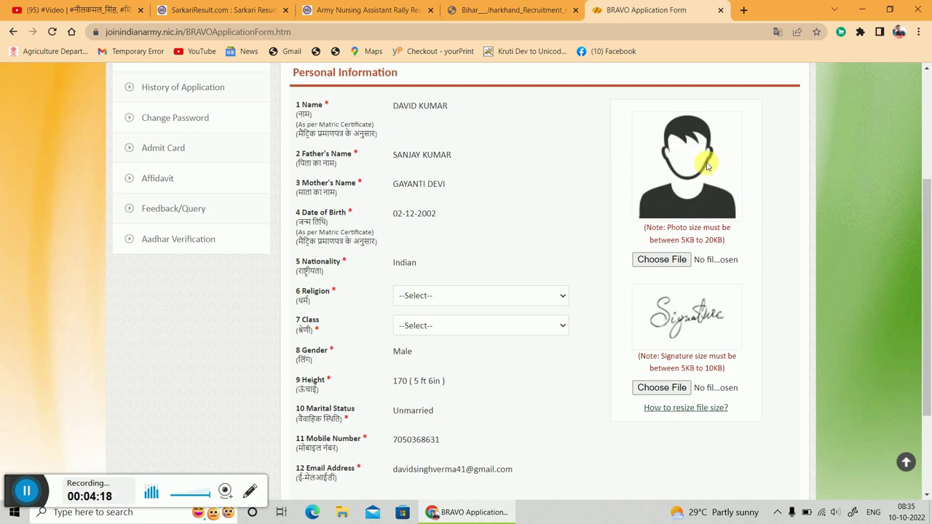
left_click(661, 260)
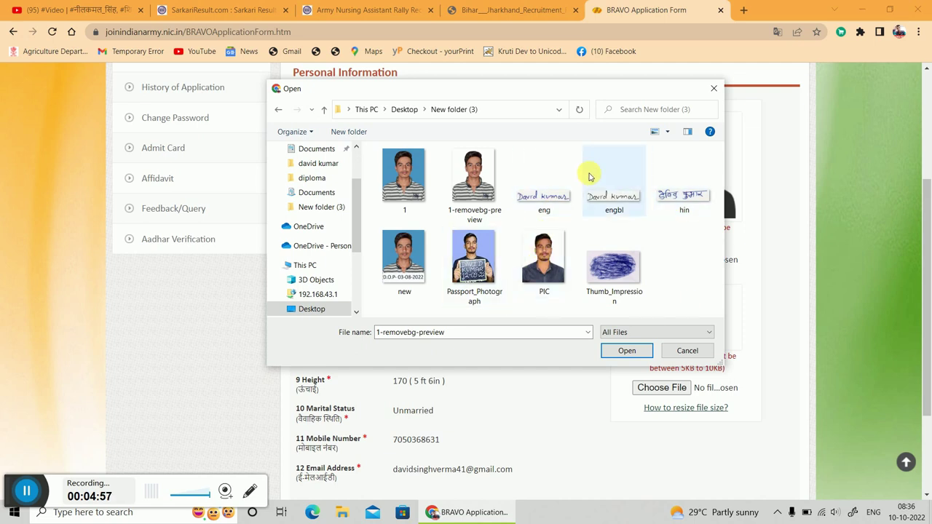
double_click(469, 206)
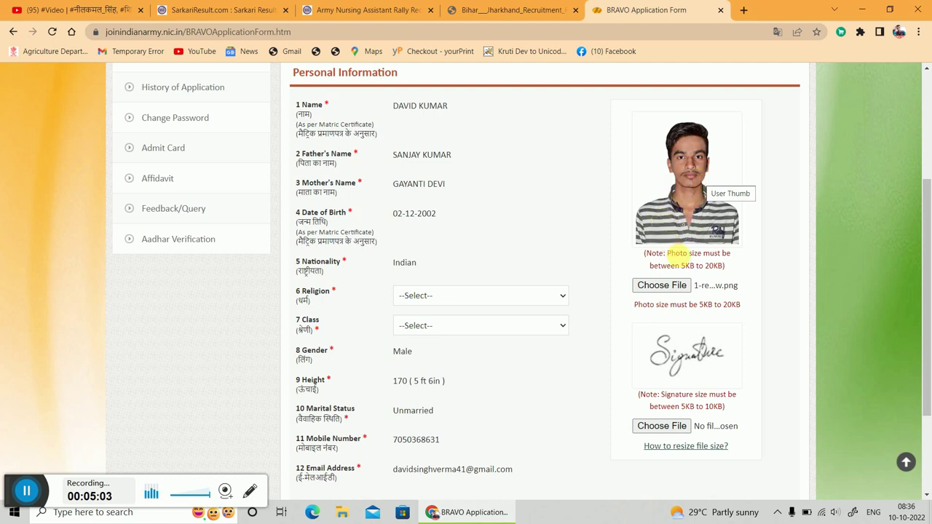
- Rename the 1-removebg-preview image file to 22 and choose it as the applicant's photo
left_click(663, 284)
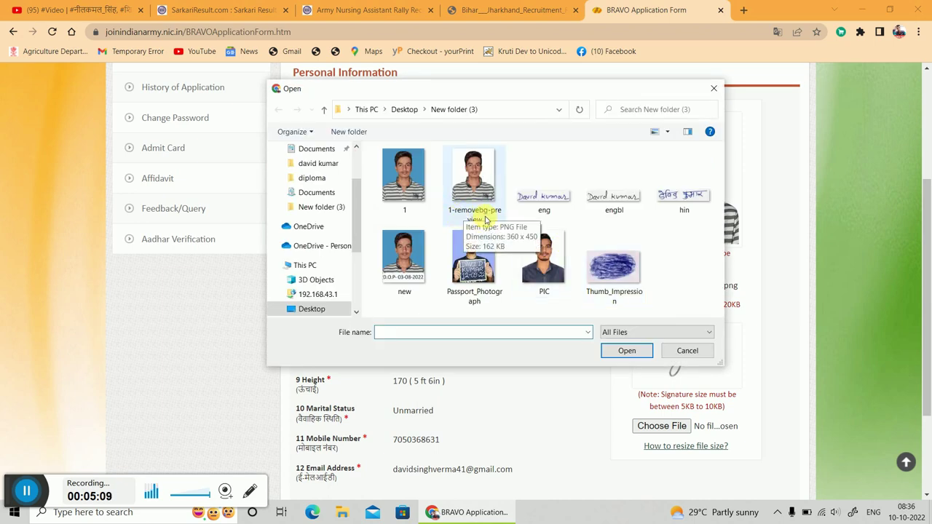
left_click(472, 213)
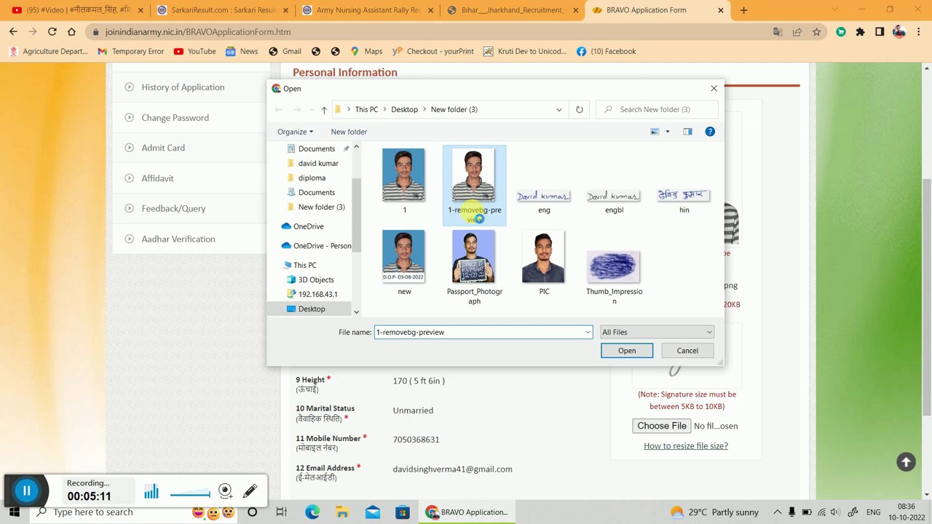
right_click(470, 208)
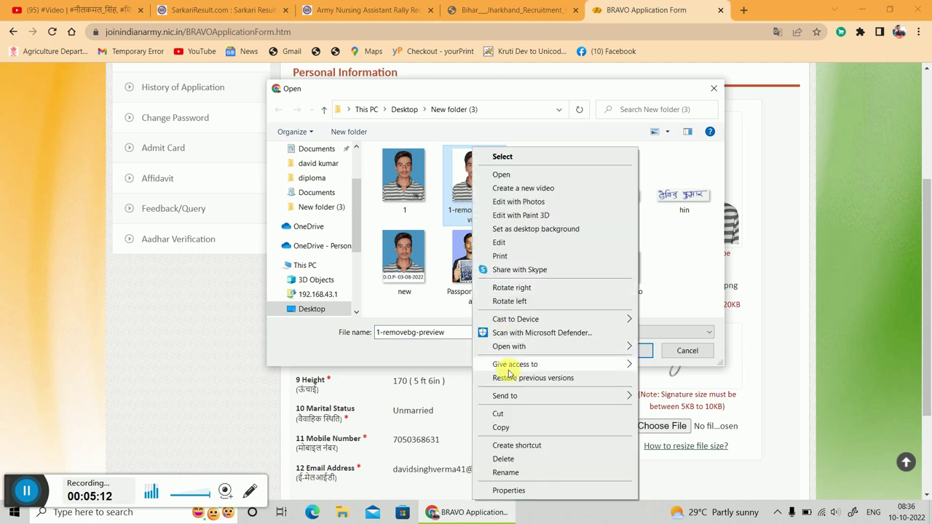
left_click(510, 479)
type("22")
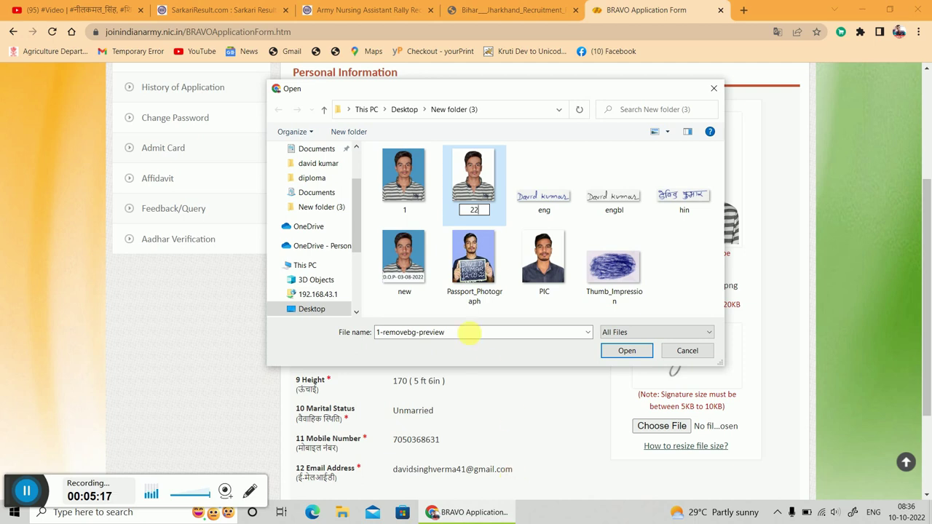
left_click(521, 195)
double_click(485, 193)
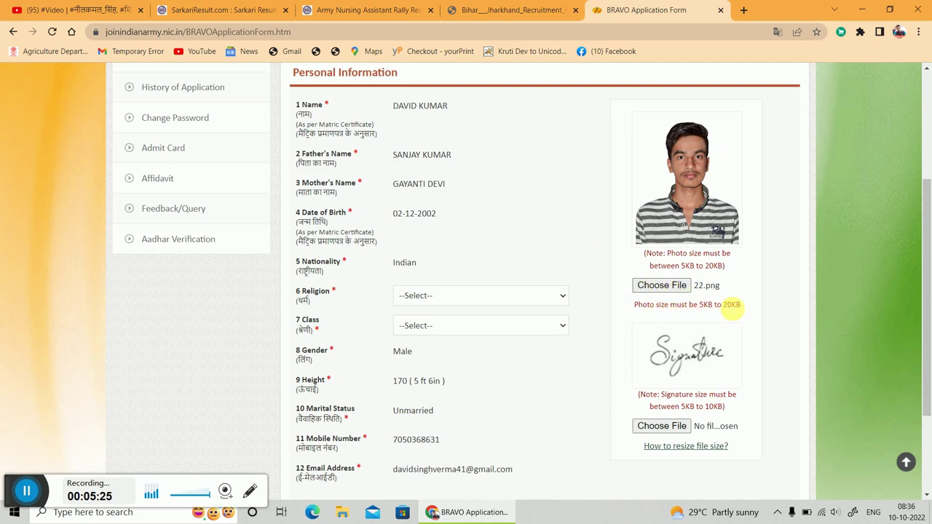
- Check the file size of image 22 in its properties, and leave the photo selection without choosing a file
left_click(668, 288)
left_click(472, 206)
right_click(472, 206)
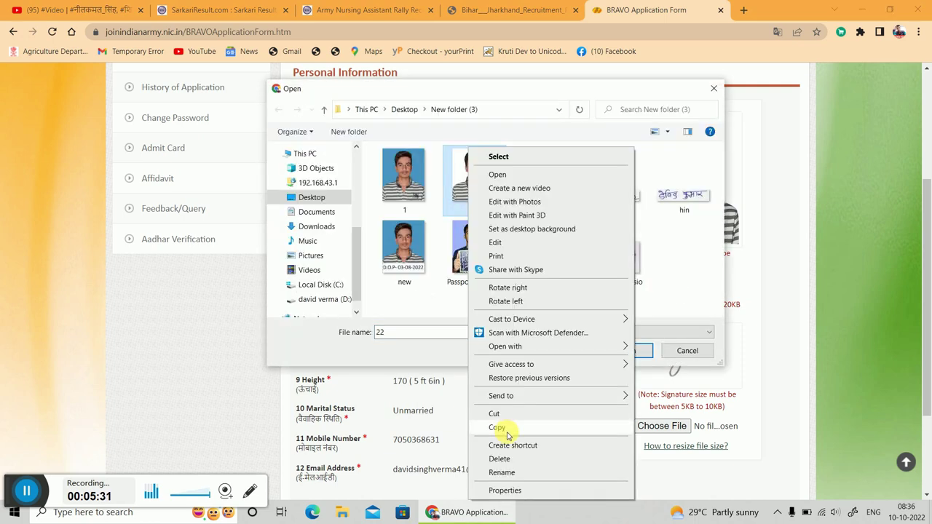
left_click(519, 492)
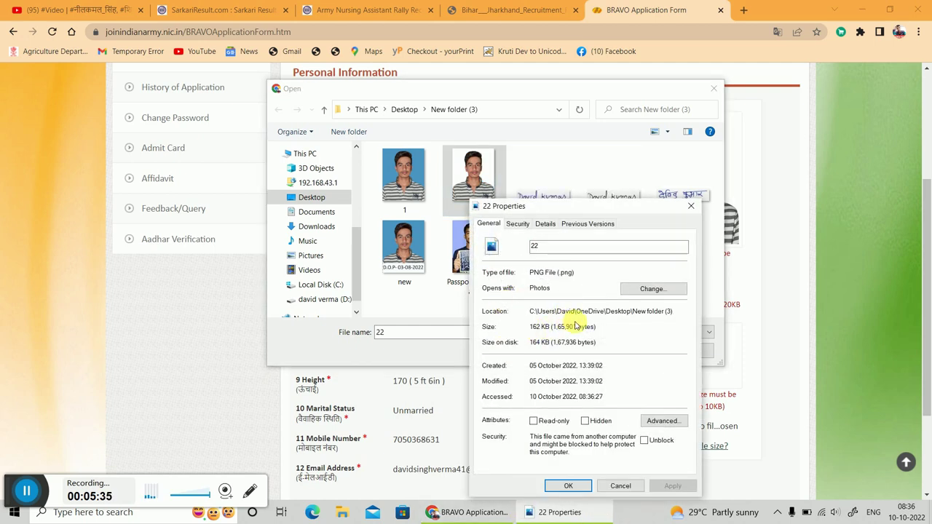
left_click(690, 206)
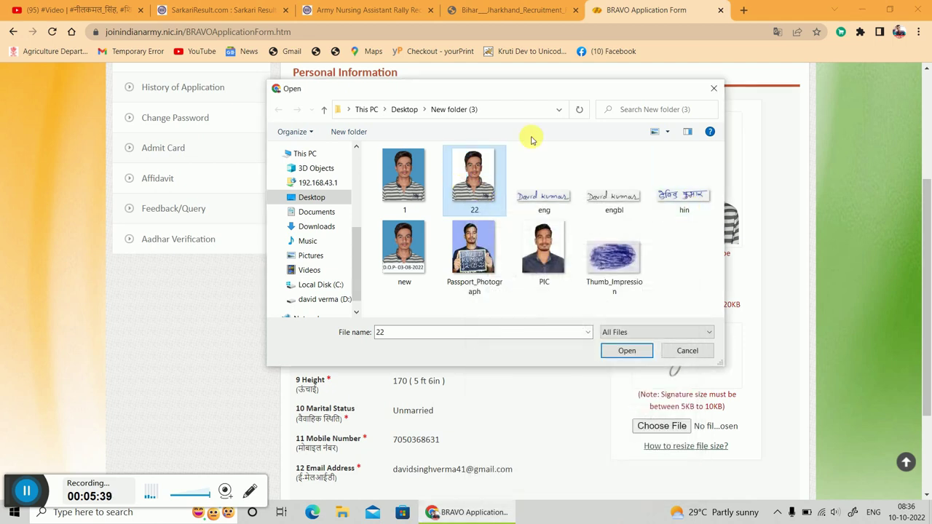
left_click(712, 88)
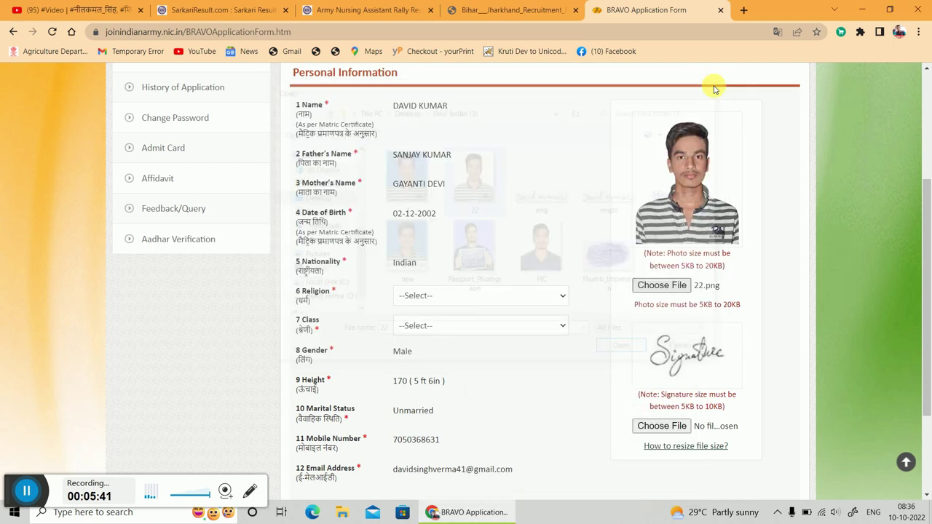
- Search the web for photo compressor in a new browser tab and open the Compress JPEG Images Online site
left_click(746, 9)
type("p")
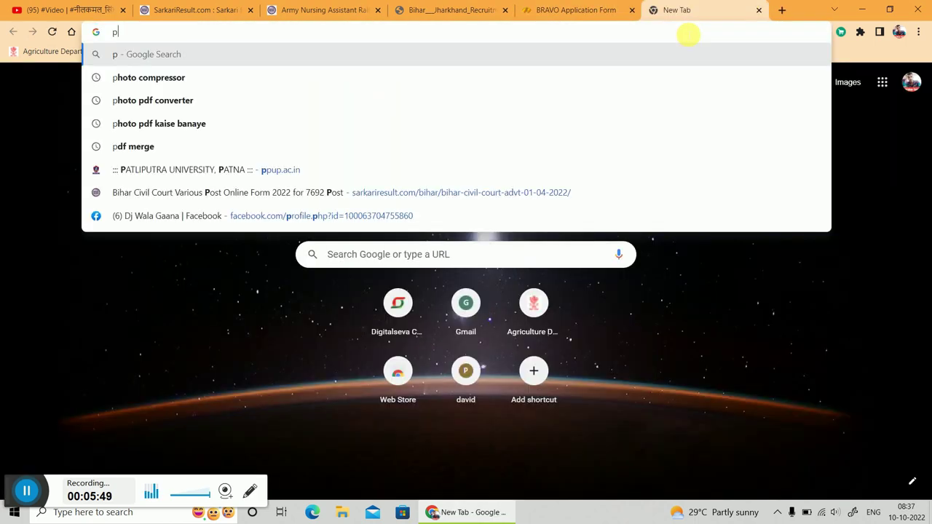
left_click(316, 77)
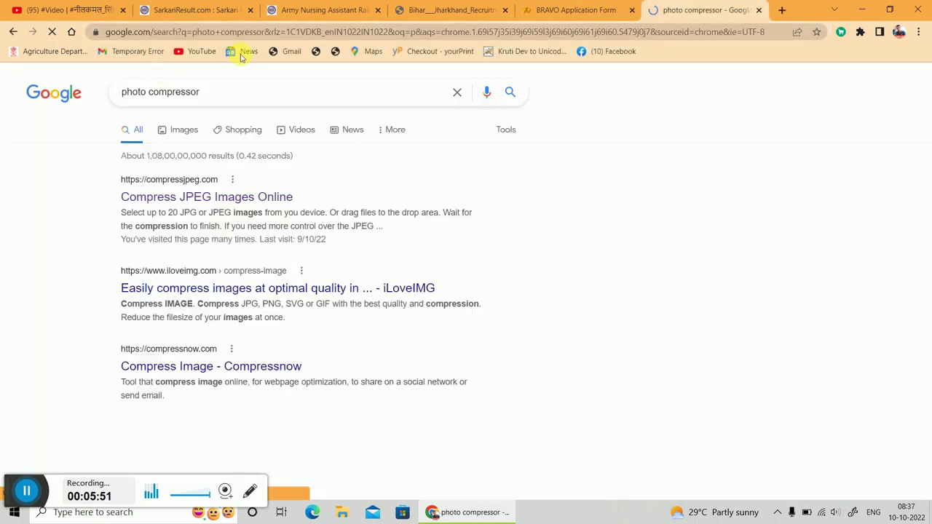
left_click(191, 201)
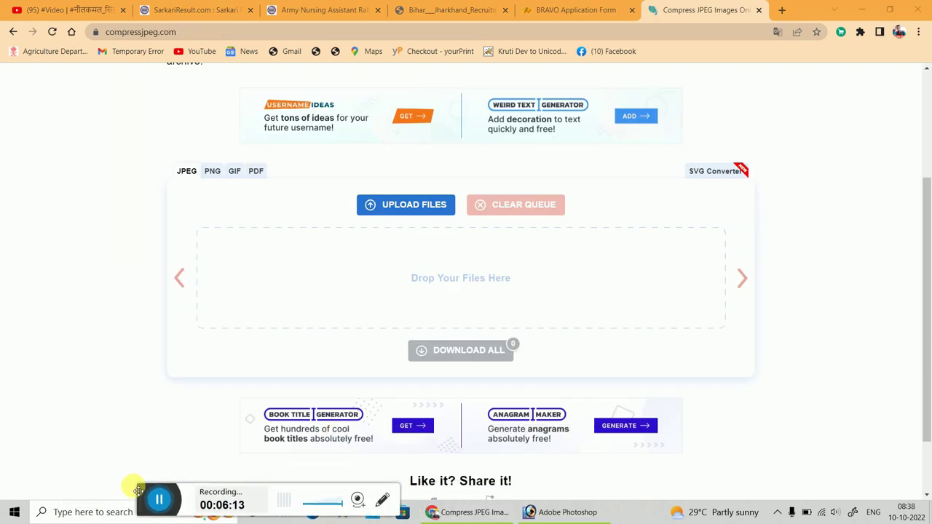
- Upload the 222 photo from New folder (3) to the JPEG compressor
left_click_drag(139, 490, 90, 480)
left_click(419, 205)
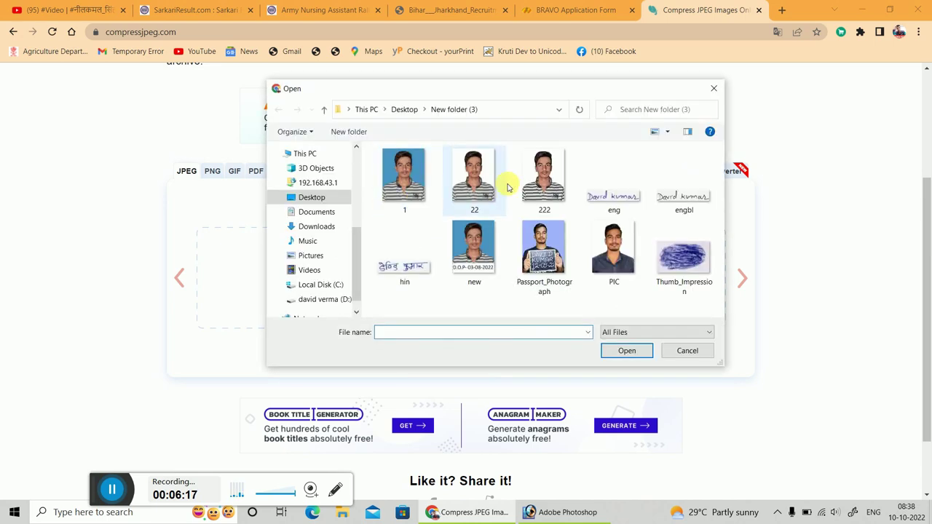
double_click(542, 181)
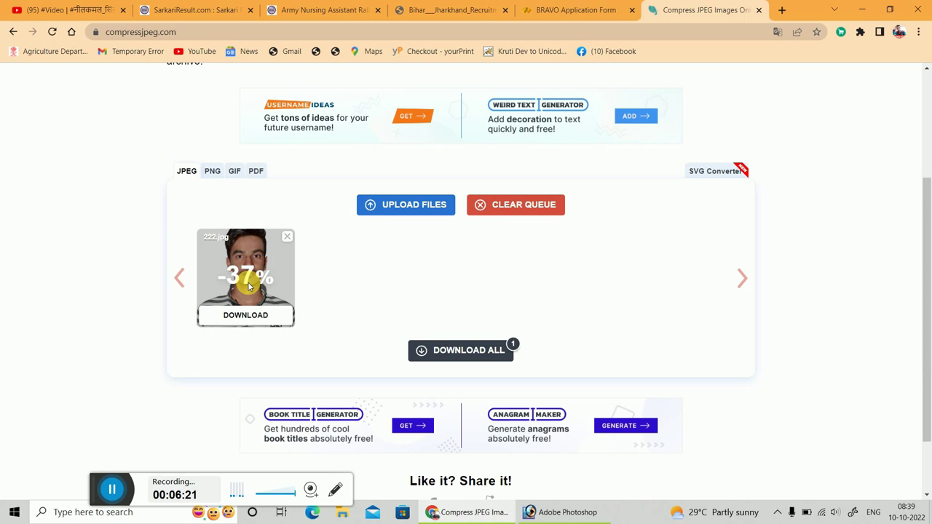
- Open the compression settings of 222.jpg, lower the quality to 76 and apply it
scroll(449, 306, "down", 1)
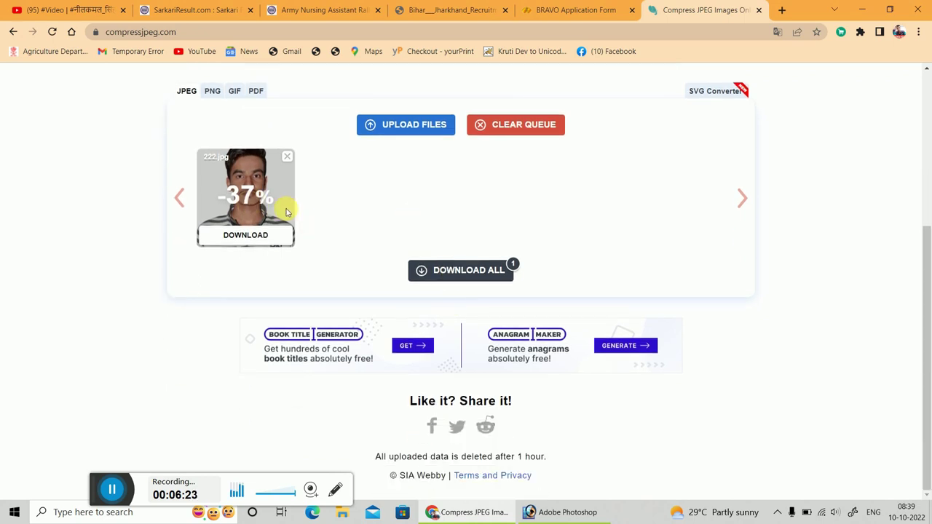
left_click(286, 211)
scroll(524, 270, "down", 2)
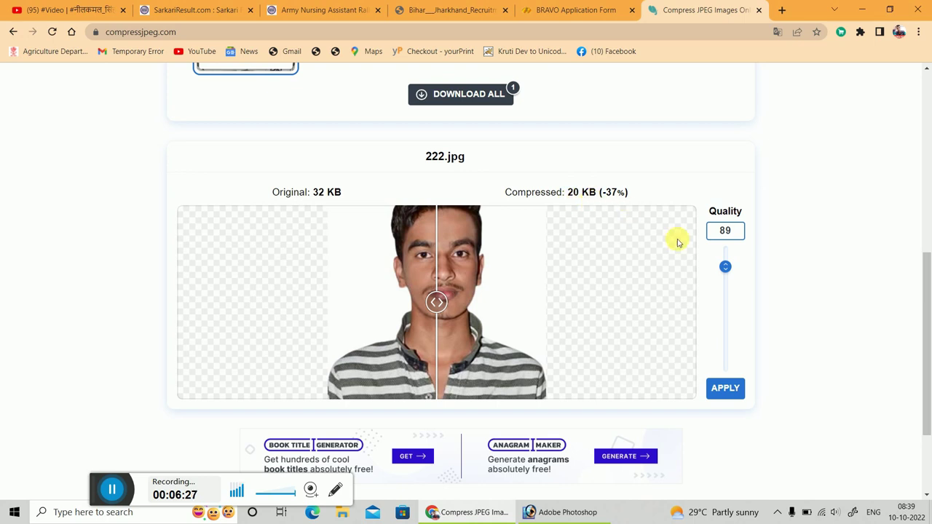
left_click_drag(725, 266, 725, 282)
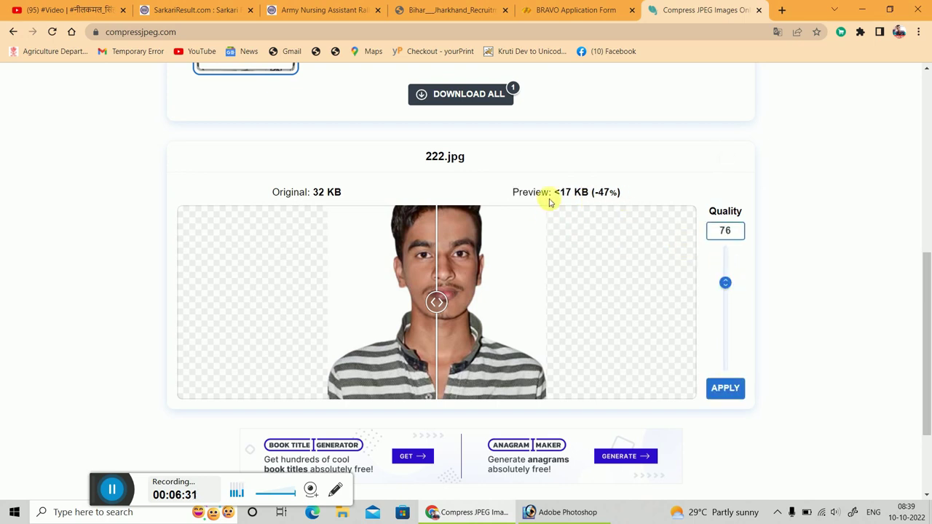
left_click(557, 11)
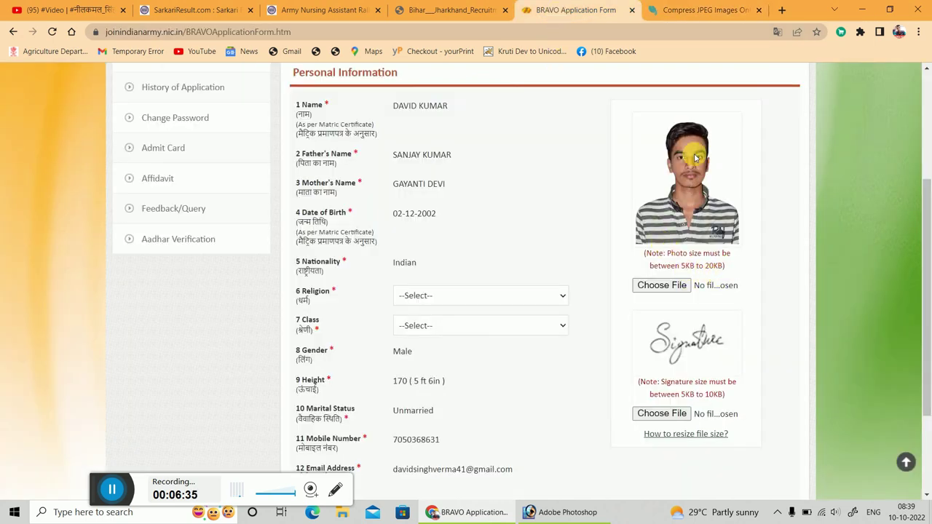
left_click(666, 9)
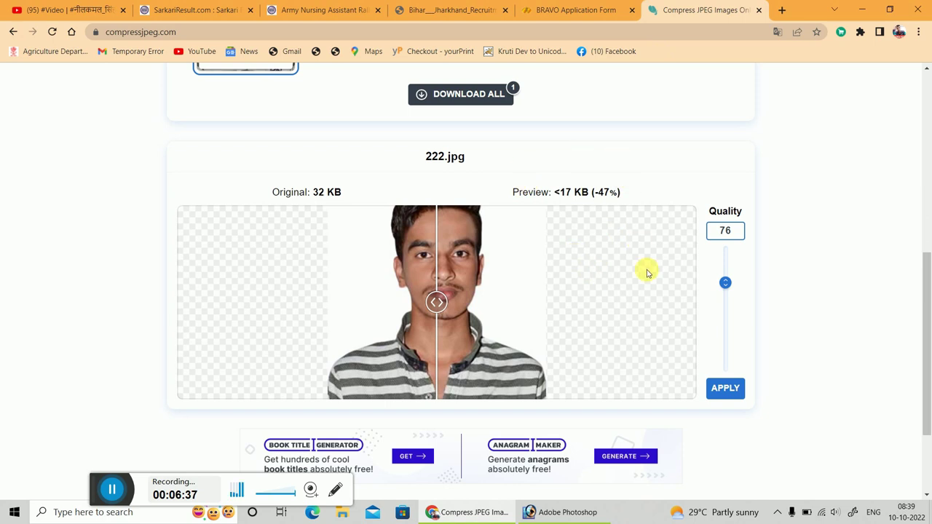
left_click(730, 398)
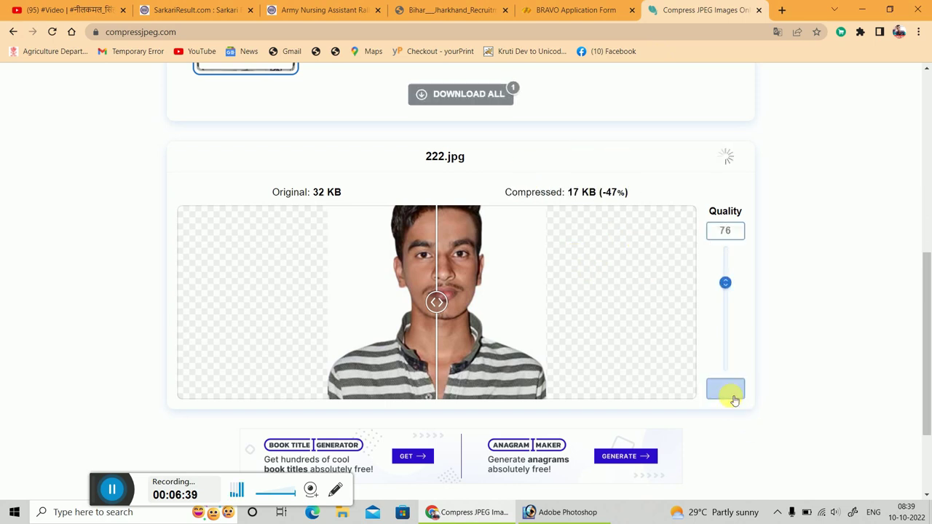
- Download the compressed copy of 222.jpg
scroll(731, 398, "down", 2)
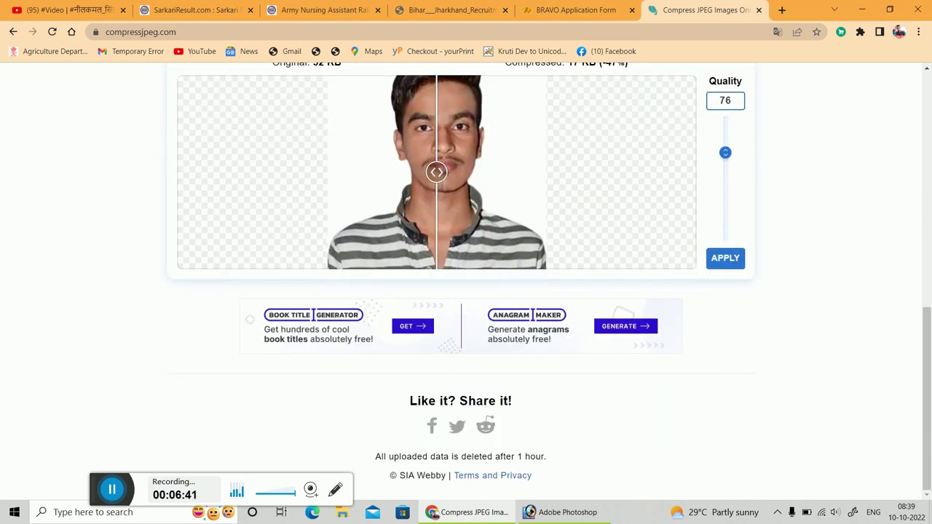
scroll(350, 276, "up", 4)
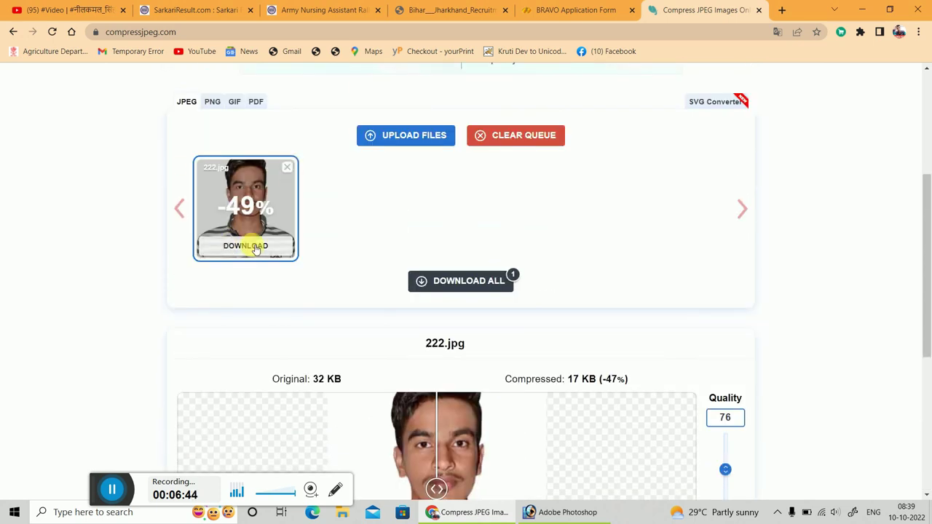
left_click(253, 248)
- Return to the BRAVO application form and upload 222-min.jpg from the Downloads folder as the applicant's photo
left_click(560, 7)
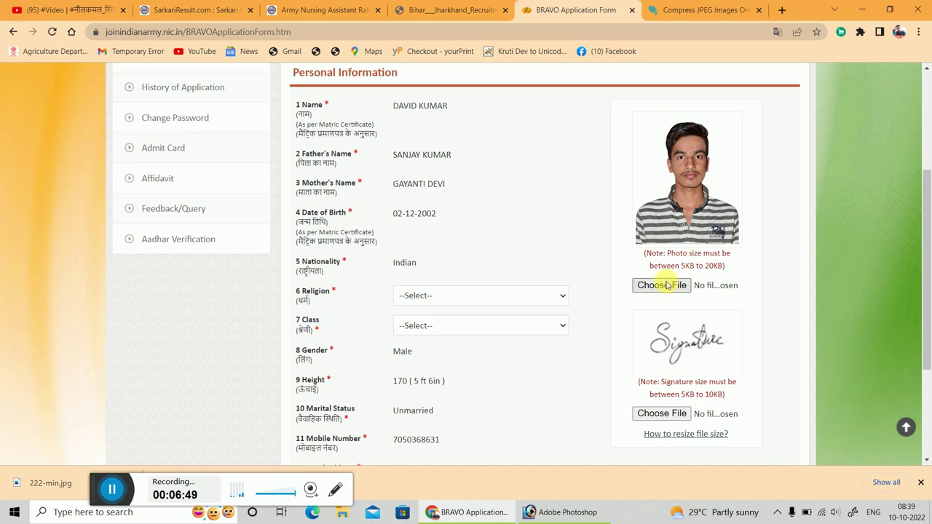
left_click(661, 285)
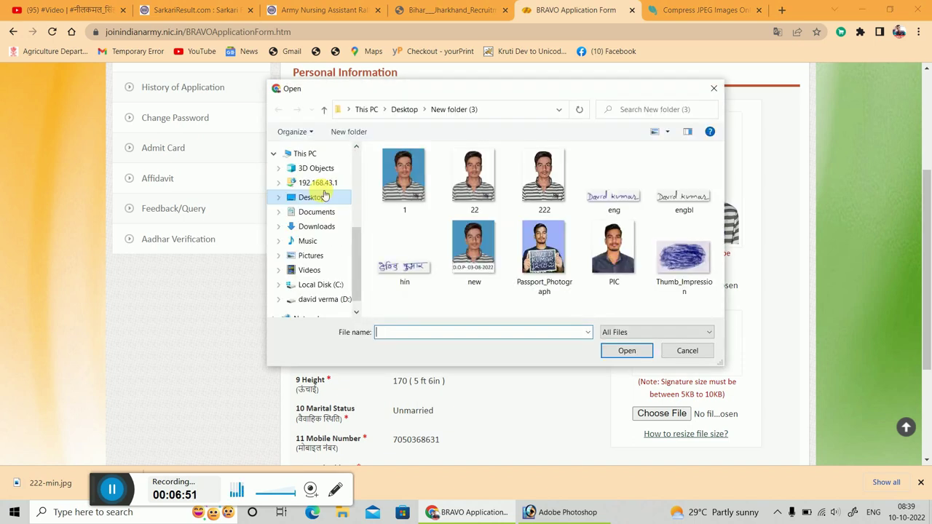
left_click(310, 226)
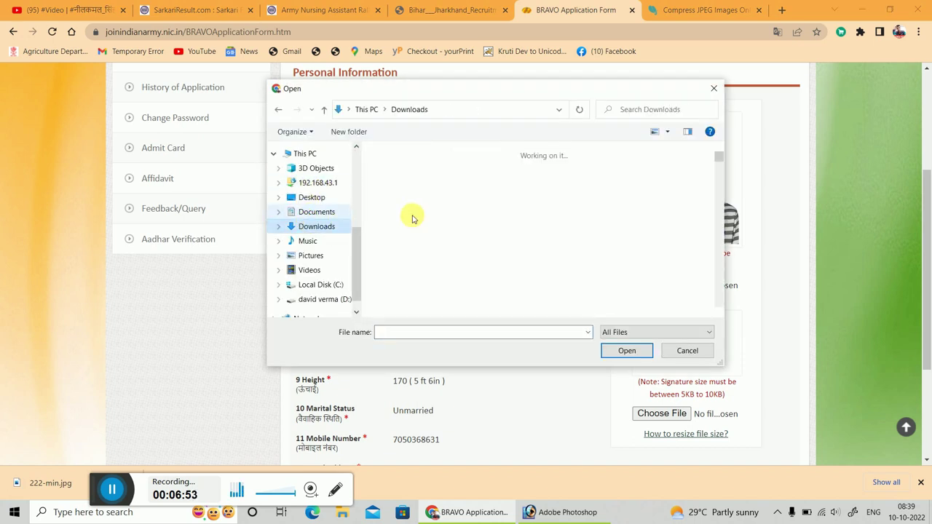
double_click(405, 193)
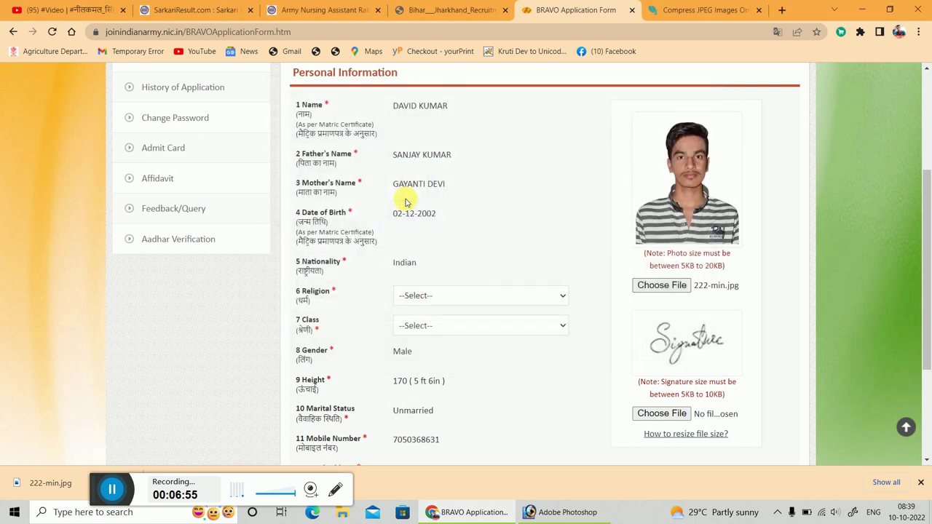
scroll(699, 170, "down", 3)
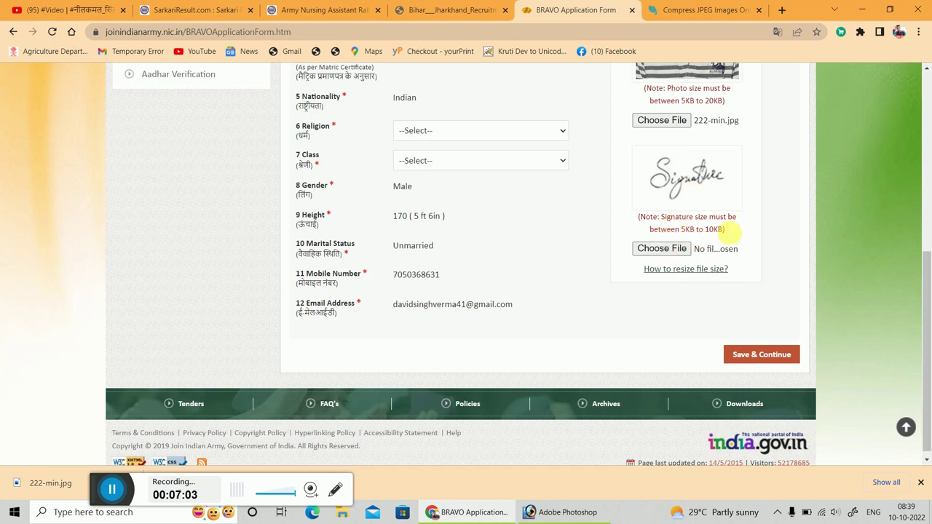
left_click(660, 251)
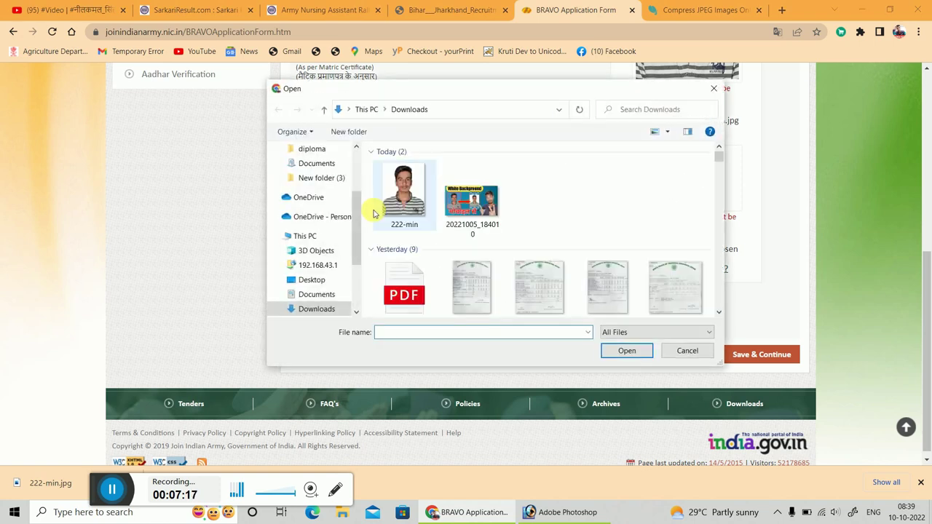
left_click(309, 178)
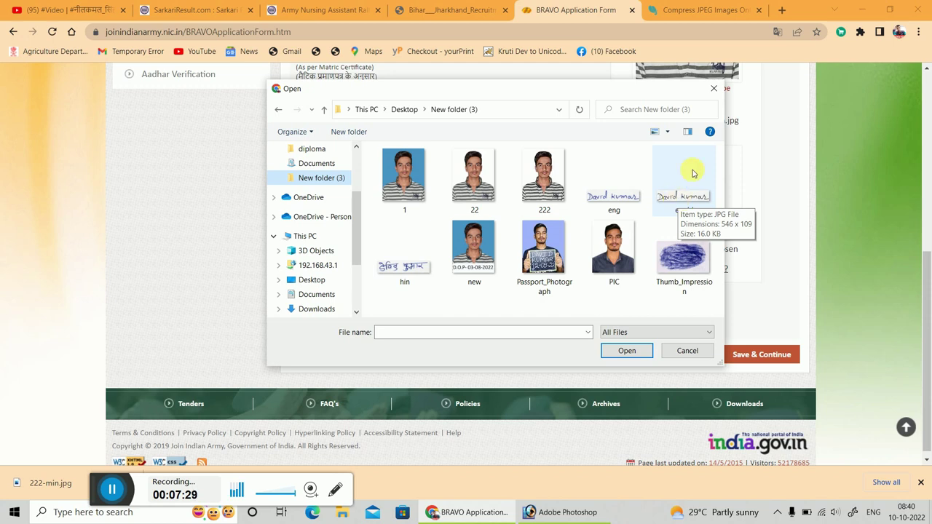
left_click(714, 88)
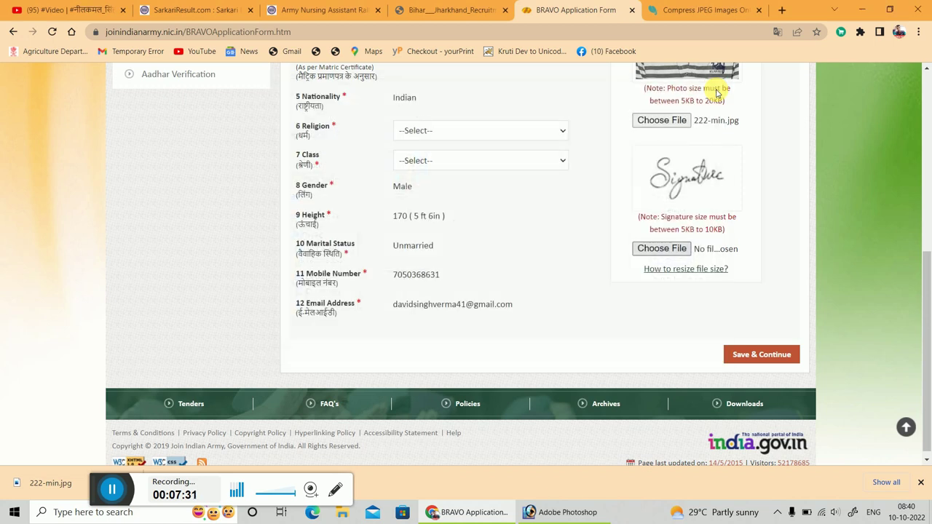
- Switch to the JPEG compressor and upload the engbl signature image from New folder (3)
left_click(724, 5)
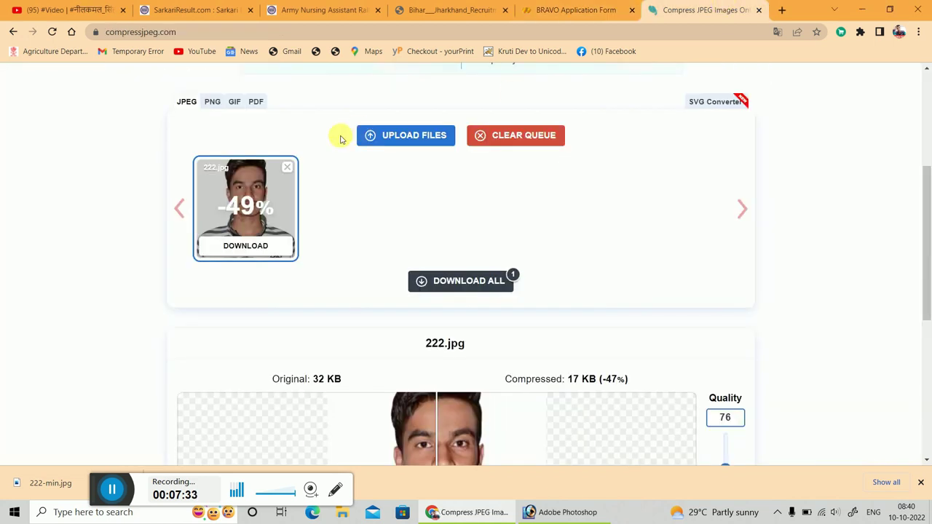
left_click(382, 134)
left_click(309, 179)
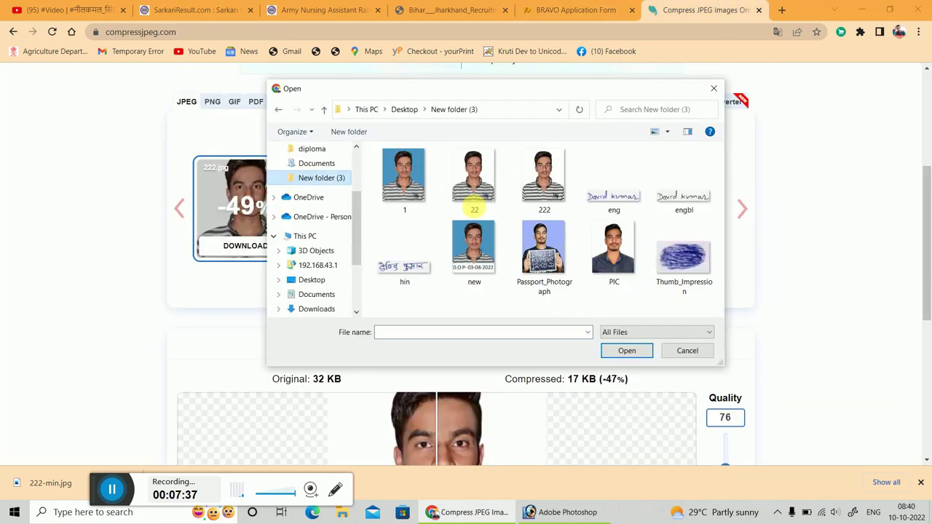
double_click(684, 198)
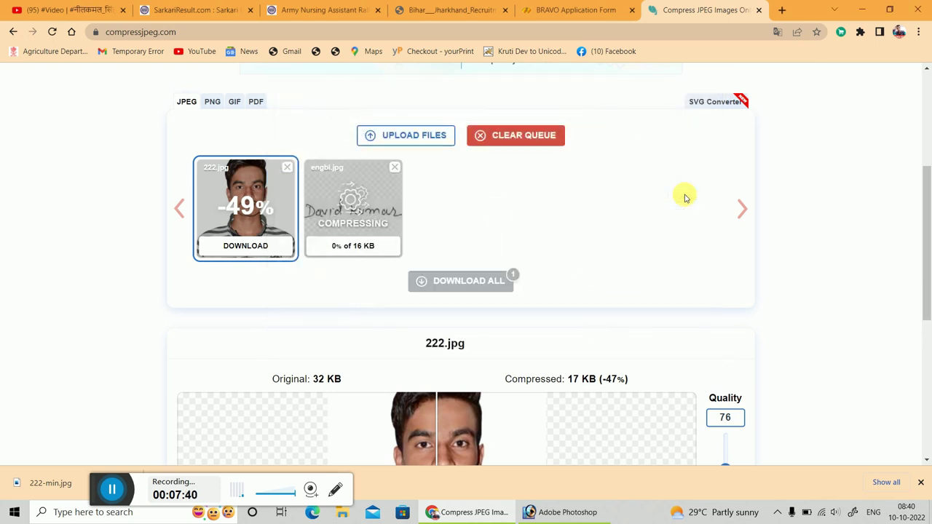
- Open the compression preview of engbl.jpg and download its compressed copy
left_click(358, 220)
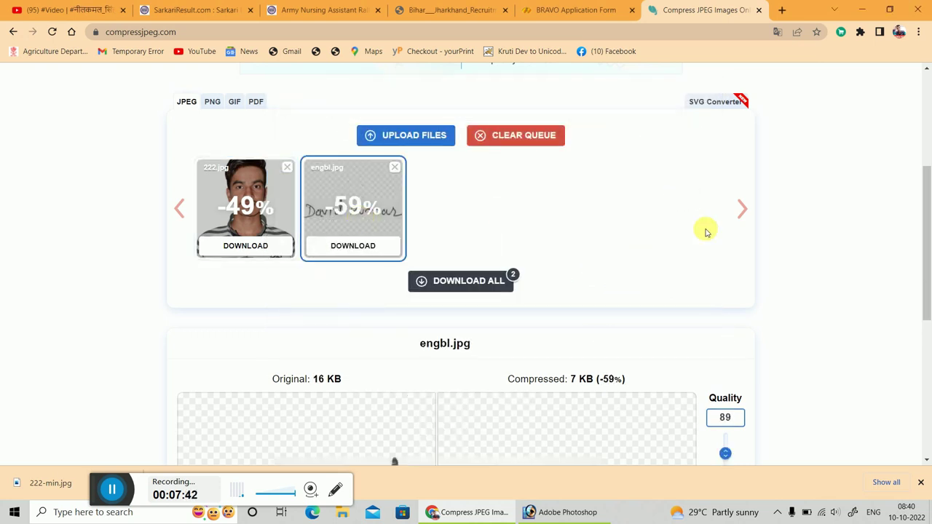
scroll(705, 233, "down", 1)
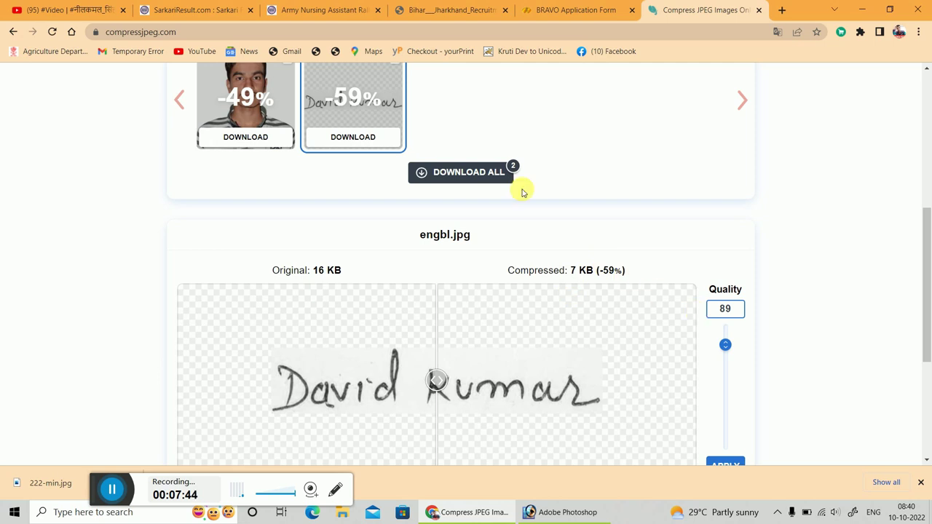
left_click(364, 138)
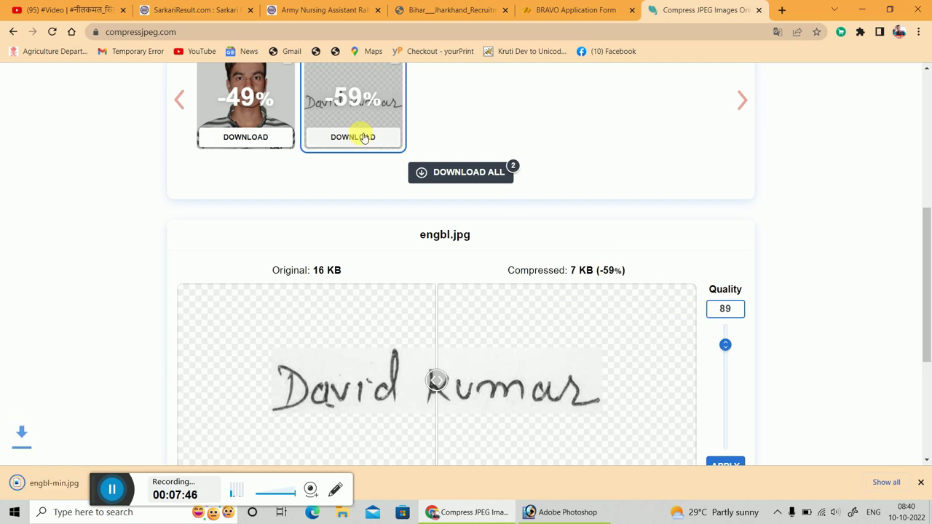
- Return to the BRAVO application form and upload engbl-min.jpg from the Downloads folder as the applicant's signature
left_click(585, 9)
left_click(657, 249)
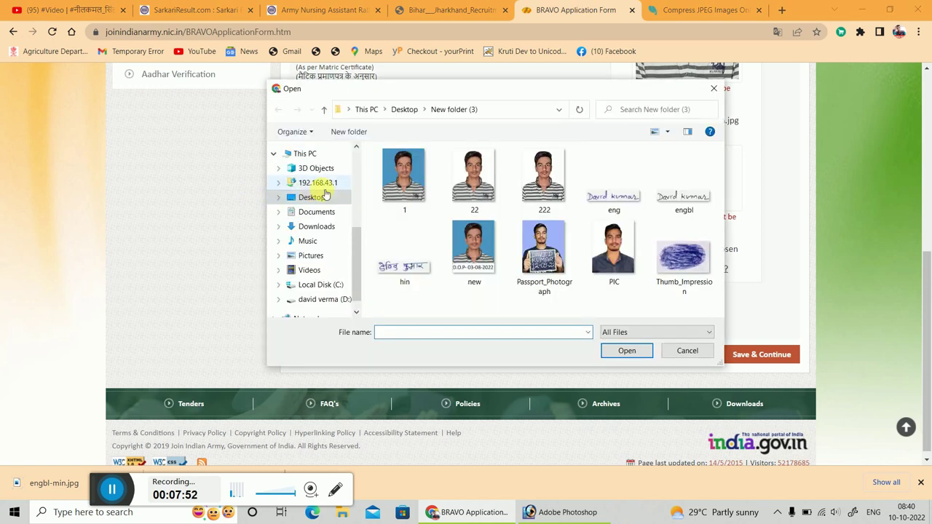
left_click(313, 225)
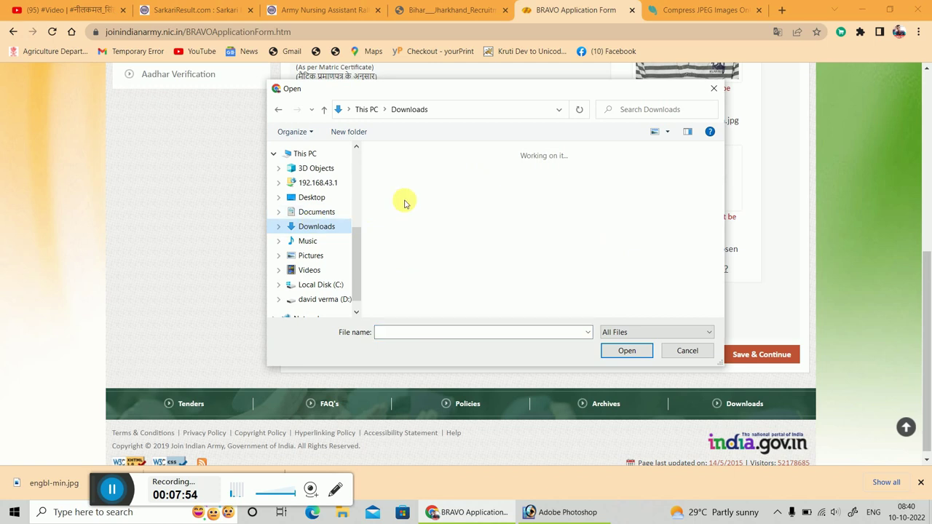
double_click(395, 213)
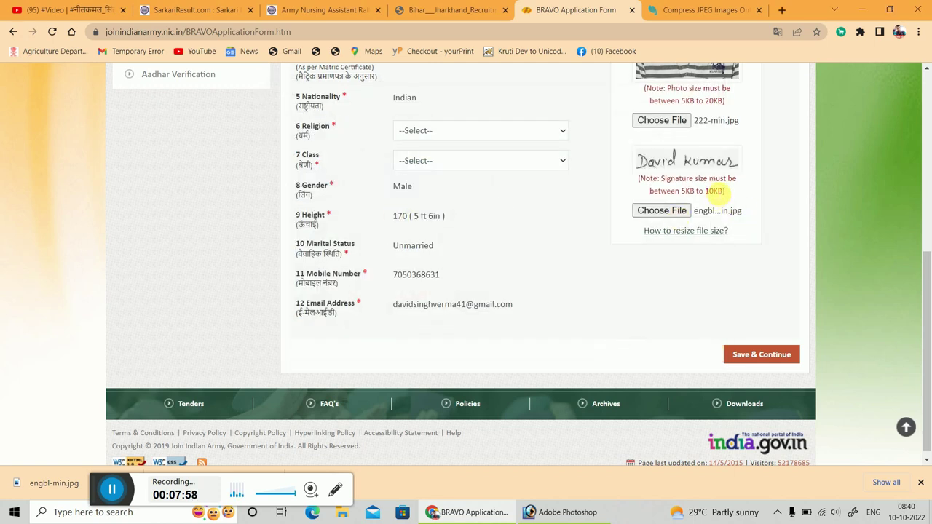
- Set the religion to Hindu and the class to BIHARI, save the personal information, and dismiss the open-application notice
scroll(728, 191, "up", 1)
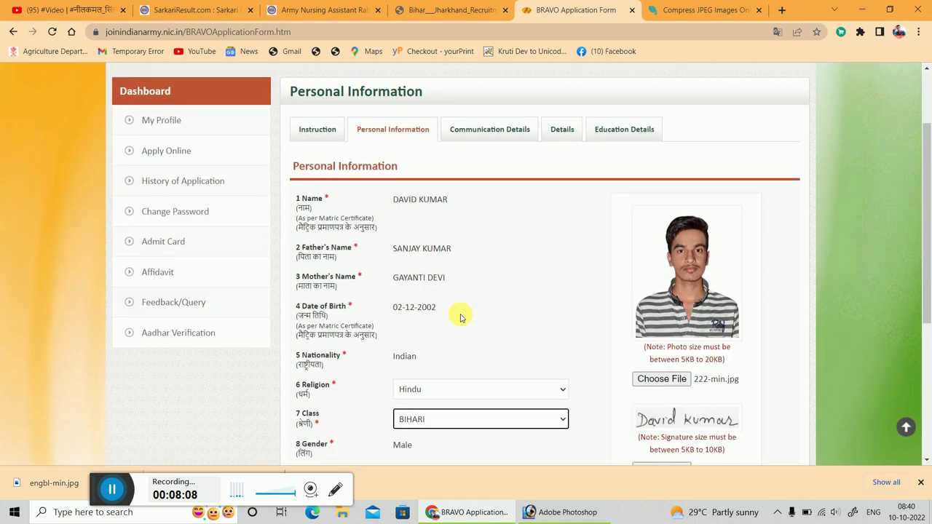
scroll(458, 315, "down", 3)
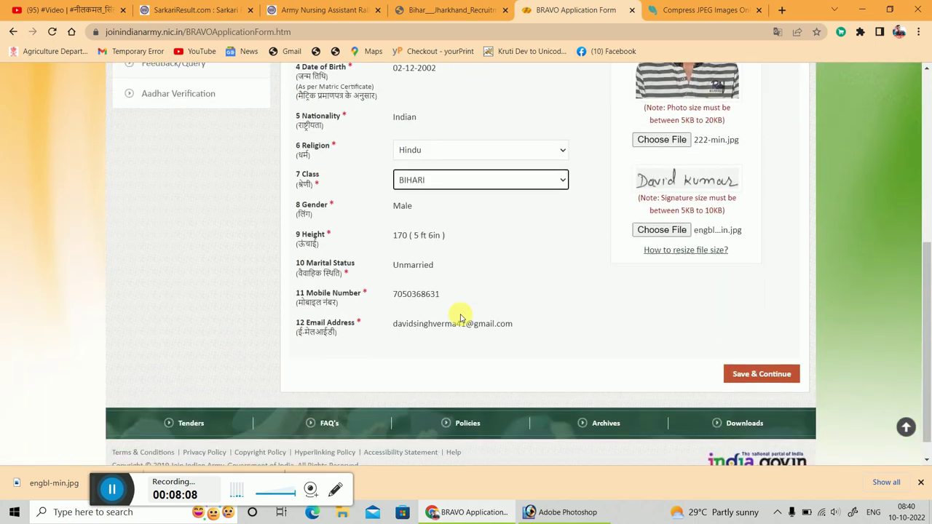
scroll(460, 317, "up", 1)
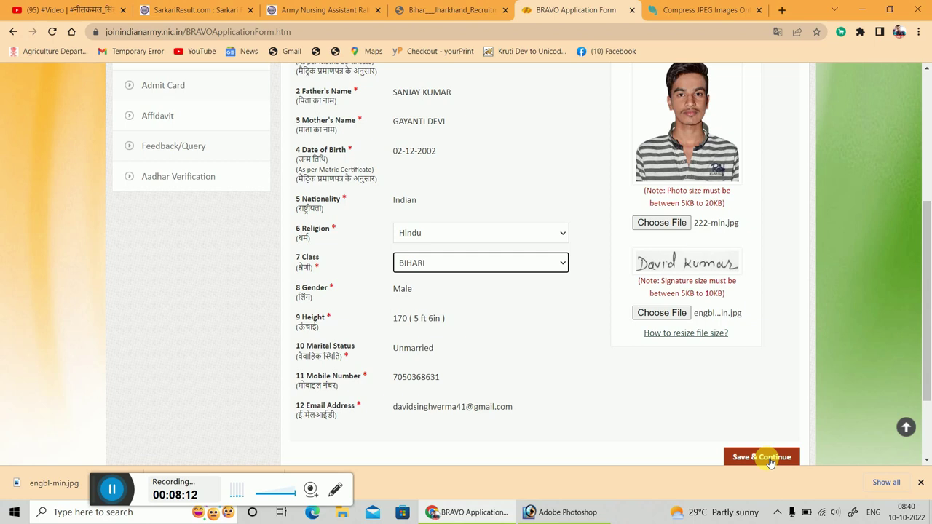
left_click(770, 459)
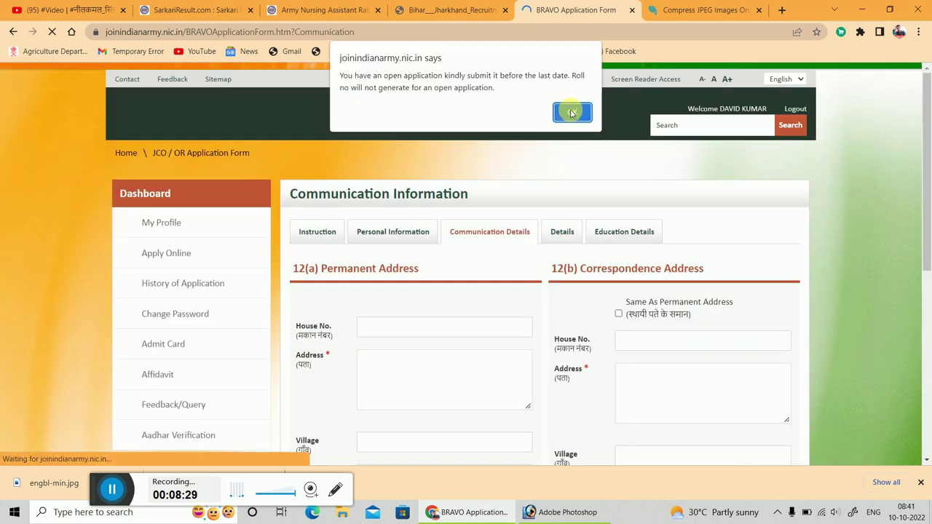
left_click(571, 113)
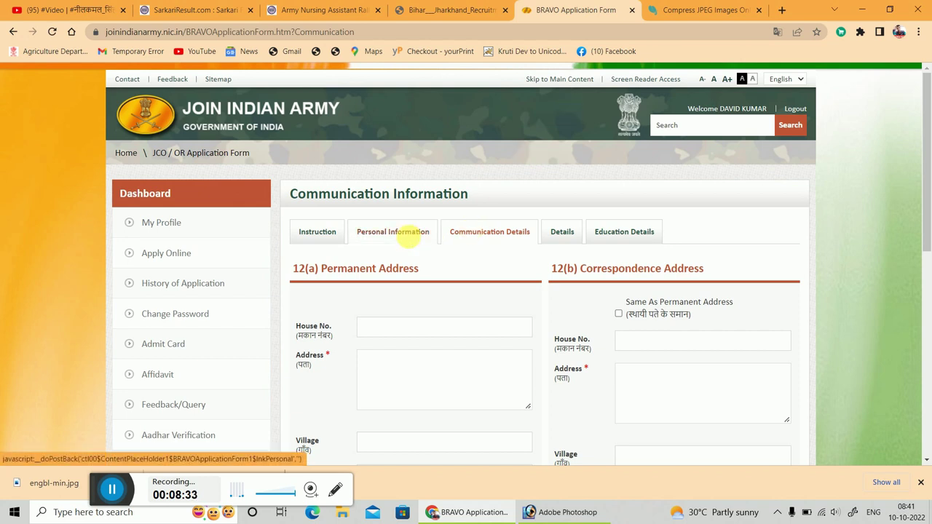
- Reopen the Personal Information section and review the saved details, photo and signature
scroll(410, 235, "down", 3)
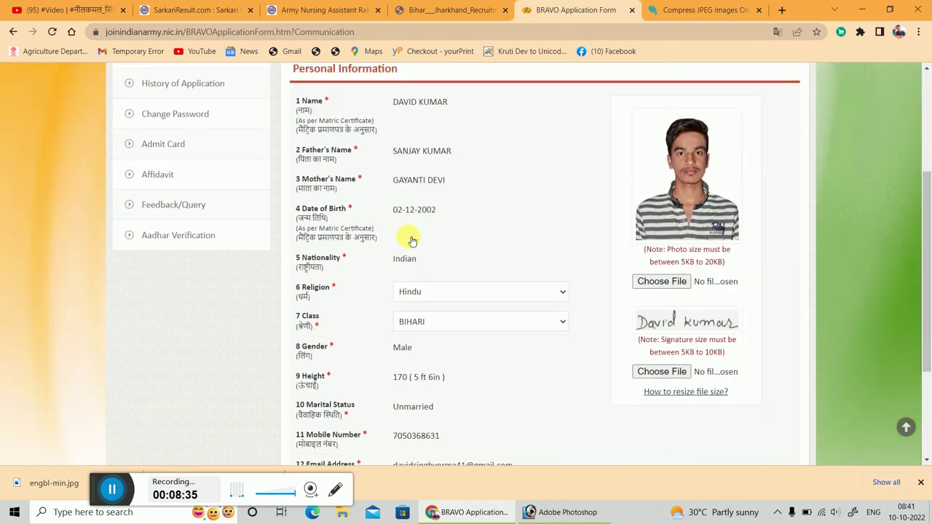